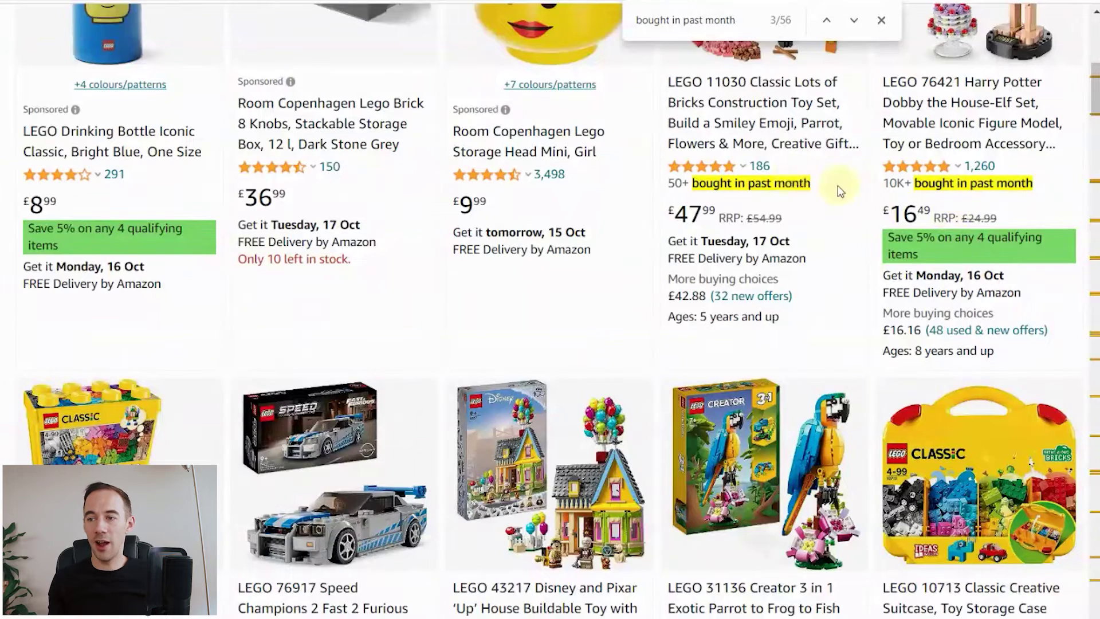
# - Look through the LEGO search results and compare their bought-in-past-month figures and ratings
pyautogui.scroll(-3, 91, 528)
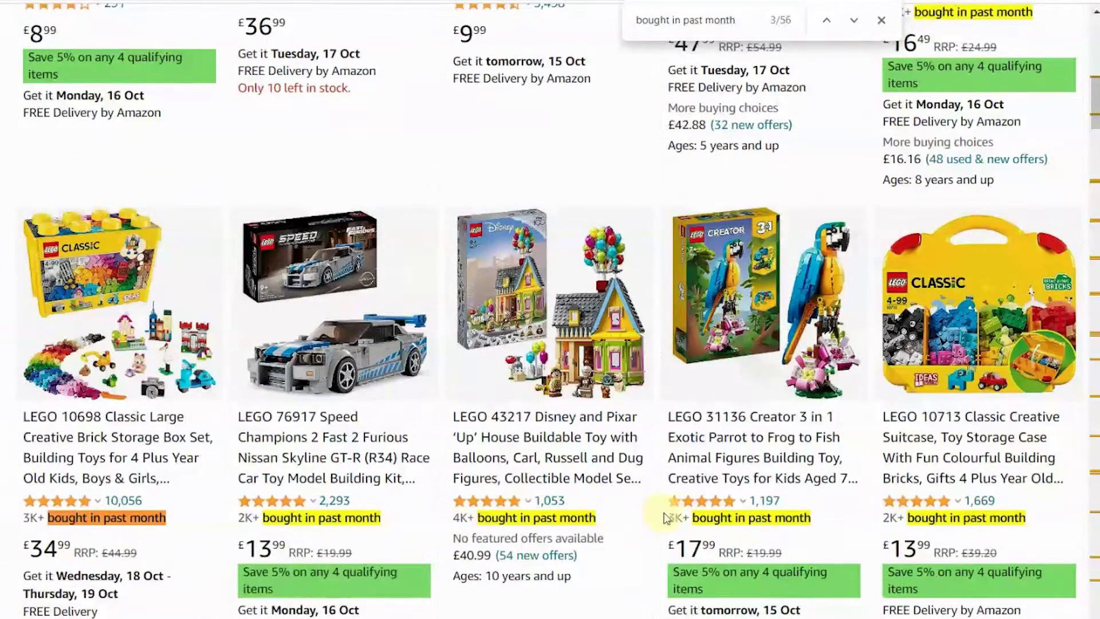
pyautogui.moveTo(917, 505)
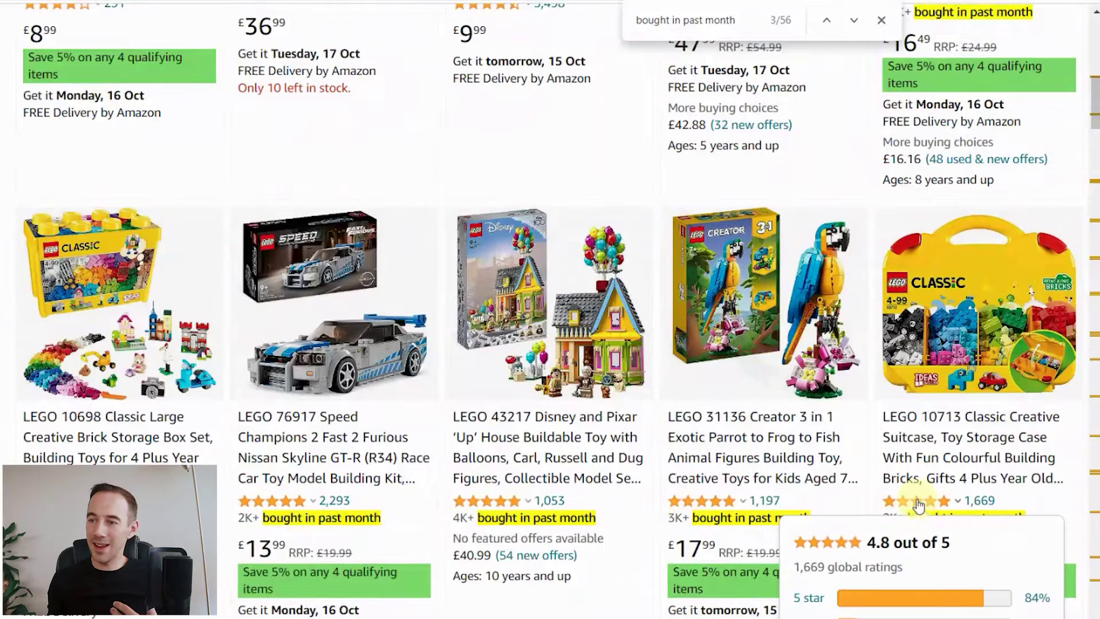
pyautogui.scroll(3, 917, 505)
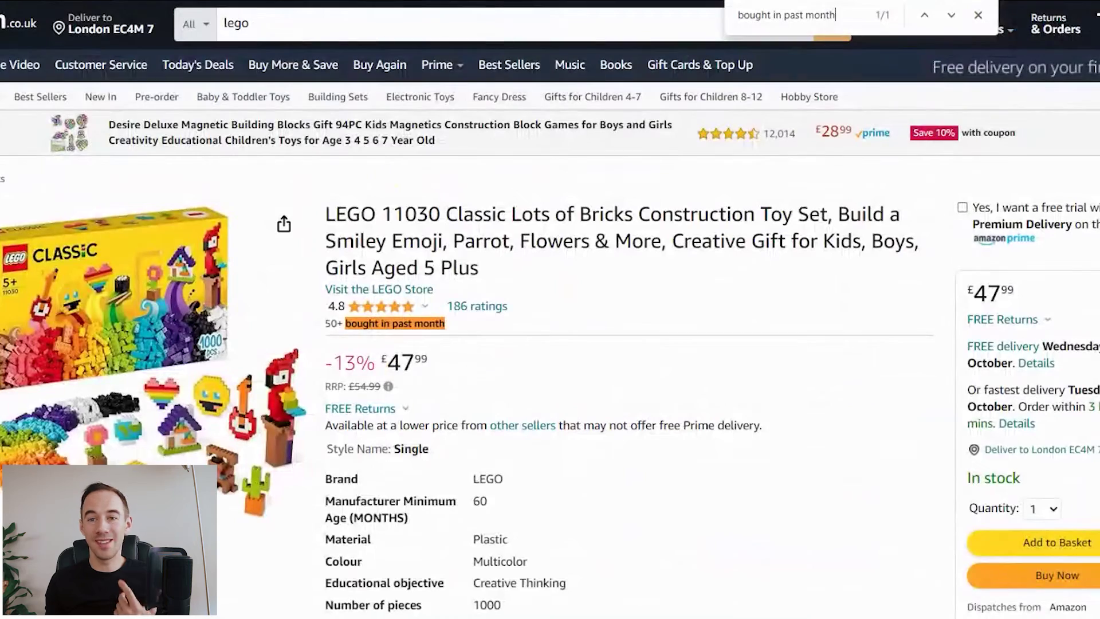
# - Copy the Toys & Games Best Sellers Rank 38,452 from the LEGO 11030 product page into the Amazon Sales Estimator's rank number
pyautogui.scroll(-20, 479, 277)
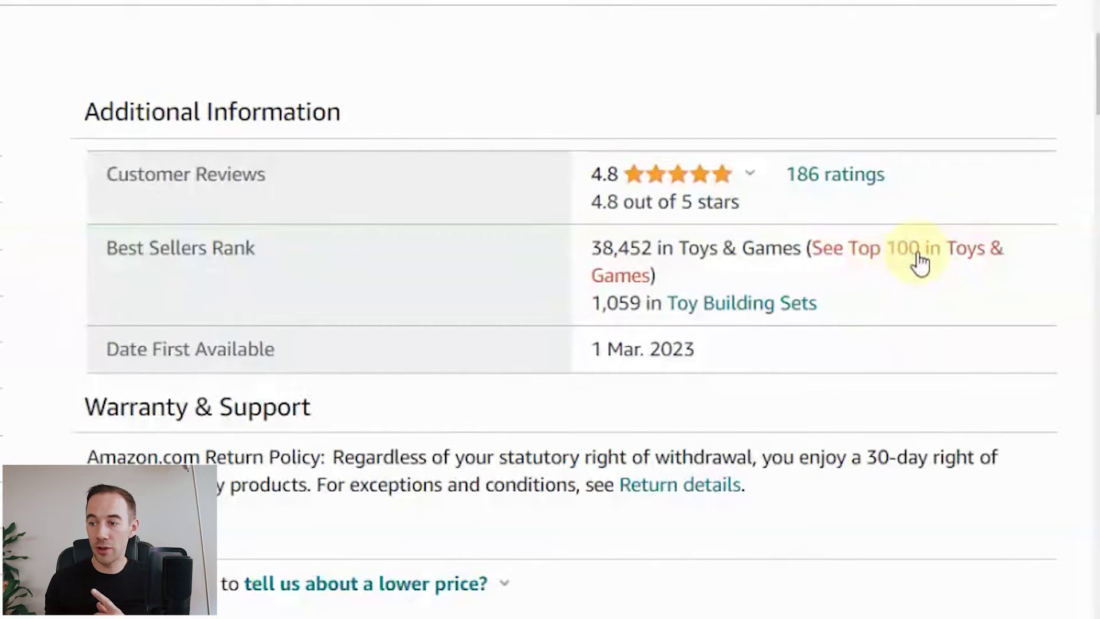
pyautogui.moveTo(594, 246); pyautogui.dragTo(653, 247)
pyautogui.hotkey('ctrl', 'c')
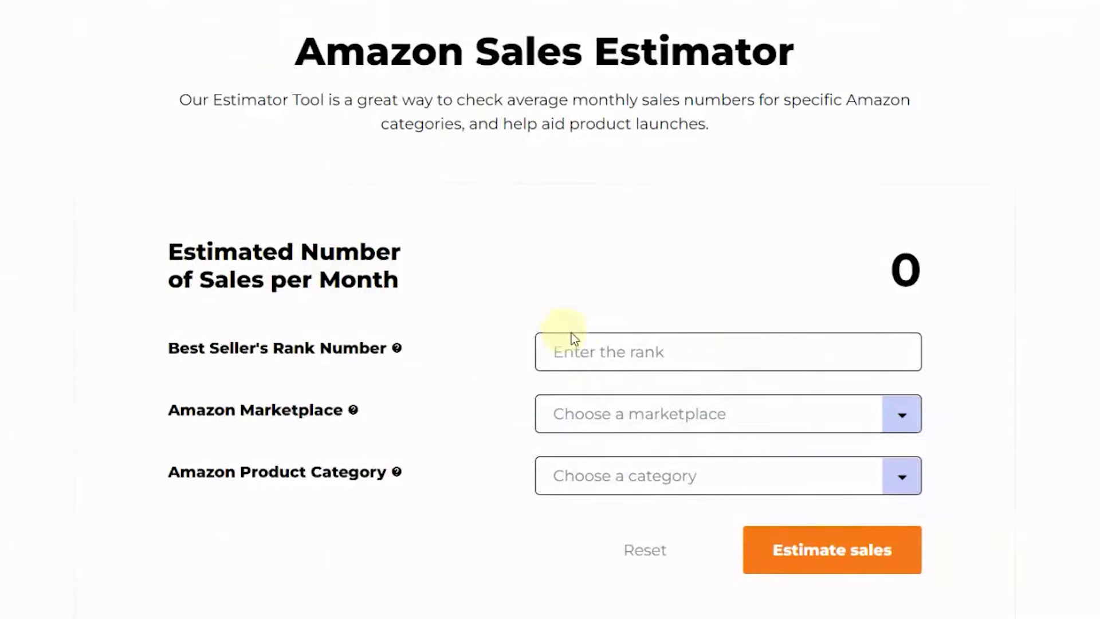
pyautogui.click(602, 349)
pyautogui.hotkey('ctrl', 'v')
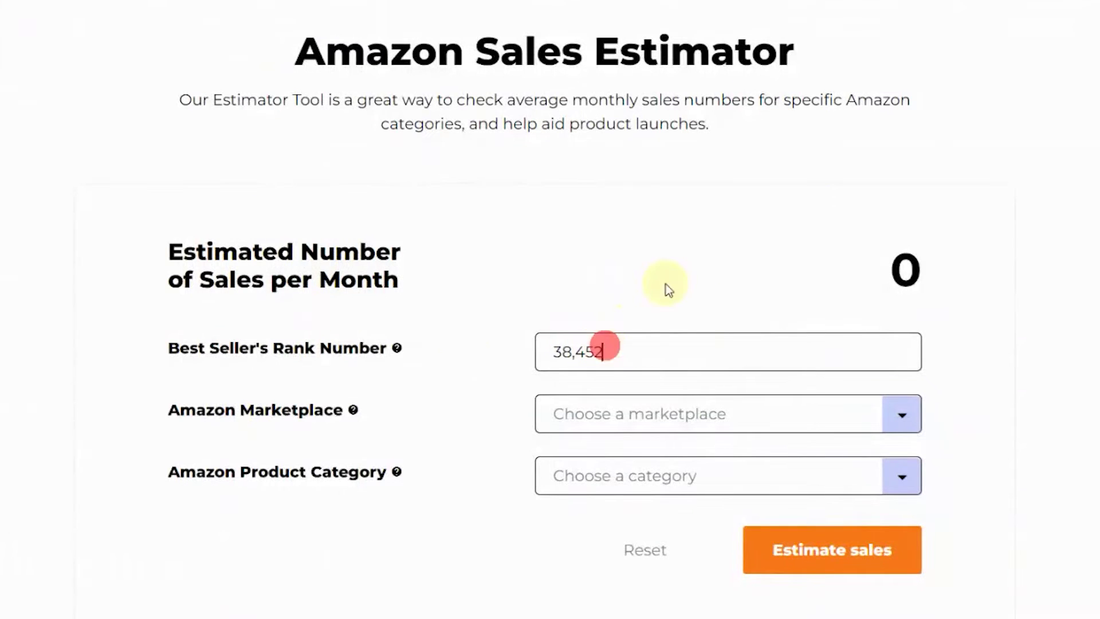
# - Estimate the monthly sales for the United Kingdom marketplace and the Toys & Games product category
pyautogui.click(708, 433)
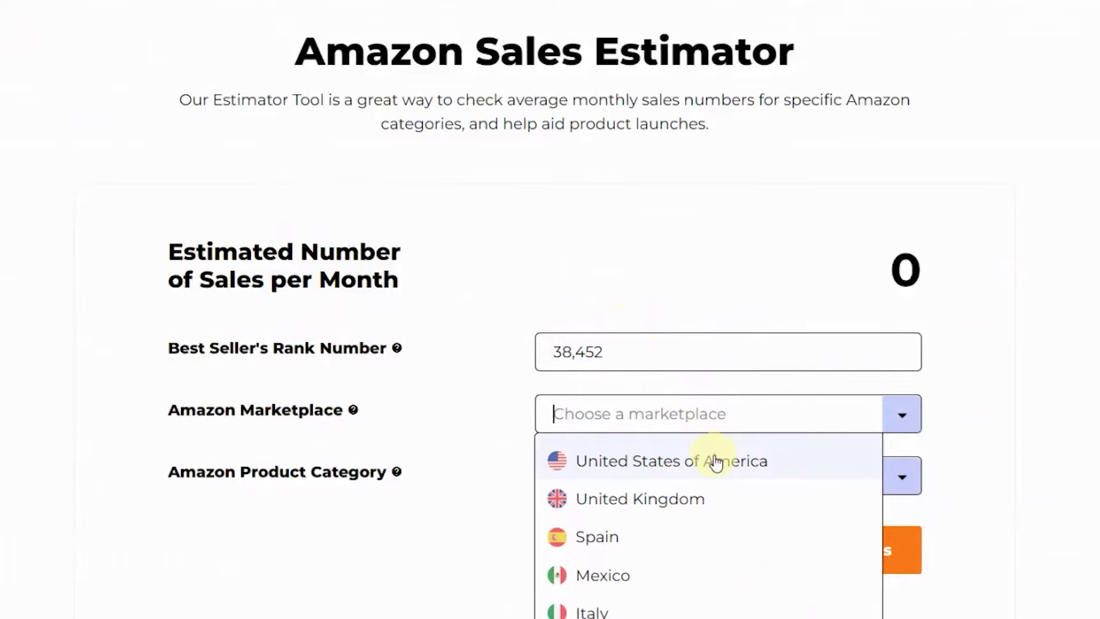
pyautogui.click(724, 496)
pyautogui.click(740, 465)
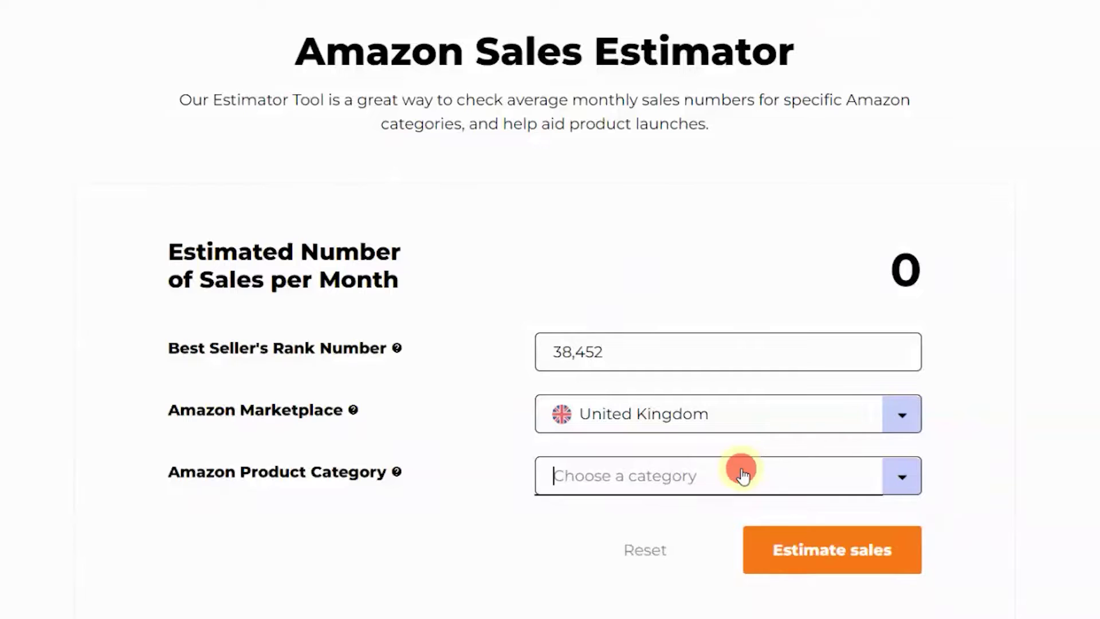
pyautogui.scroll(-1, 655, 439)
pyautogui.scroll(-3, 655, 440)
pyautogui.scroll(-6, 683, 498)
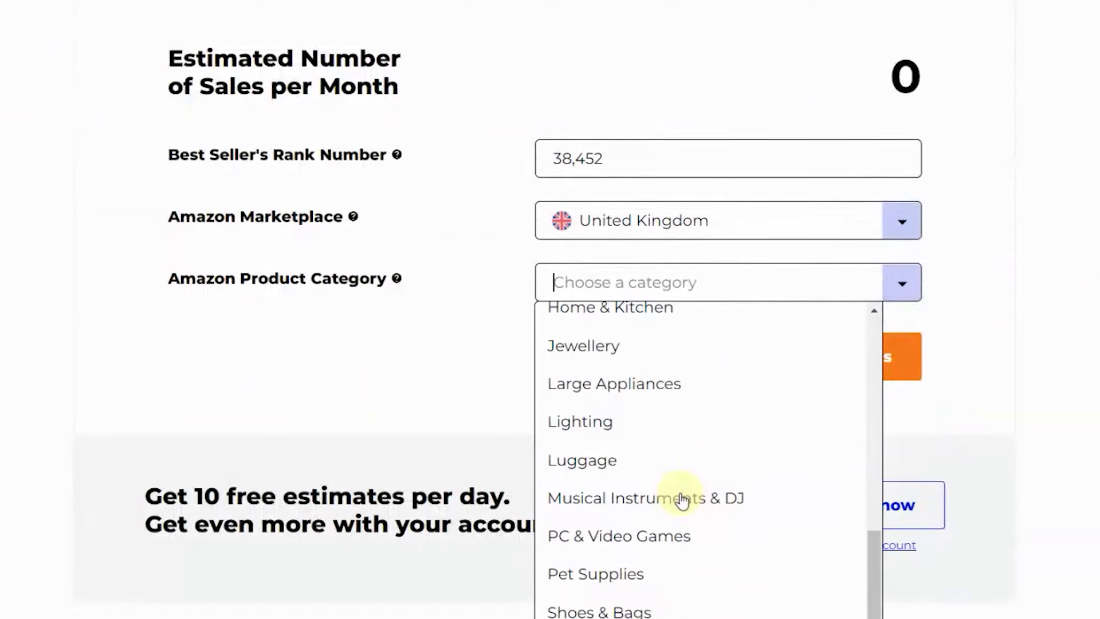
pyautogui.scroll(-3, 657, 493)
pyautogui.click(654, 545)
pyautogui.scroll(3, 645, 538)
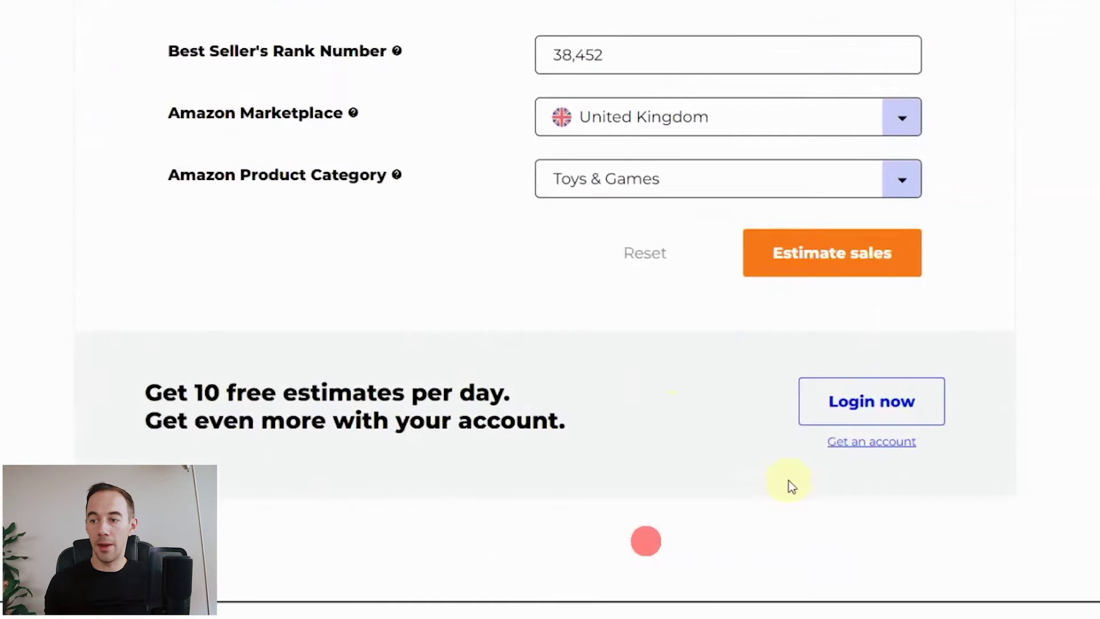
pyautogui.click(860, 367)
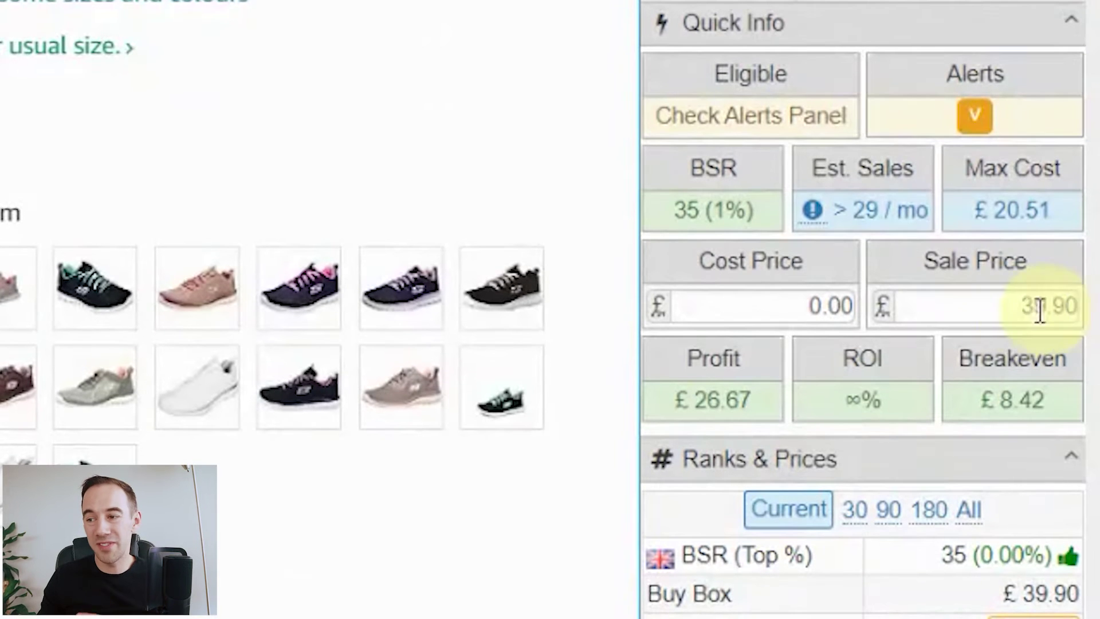
# - Check the estimated sales of the Skechers sneaker in SellerAmp and view its size options
pyautogui.moveTo(824, 232)
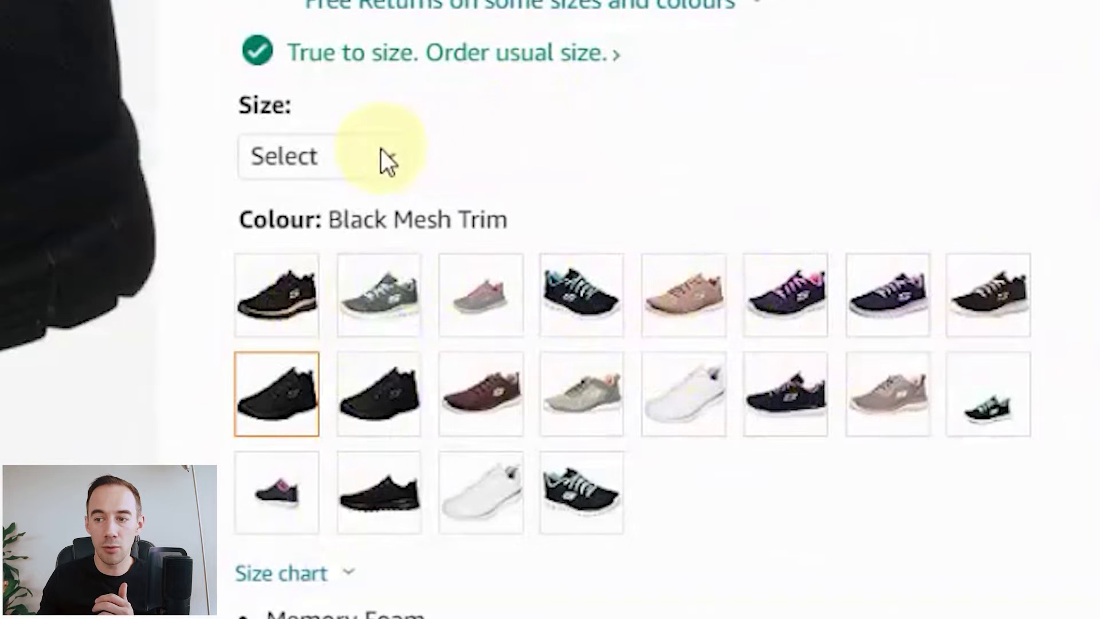
pyautogui.click(381, 150)
pyautogui.click(709, 112)
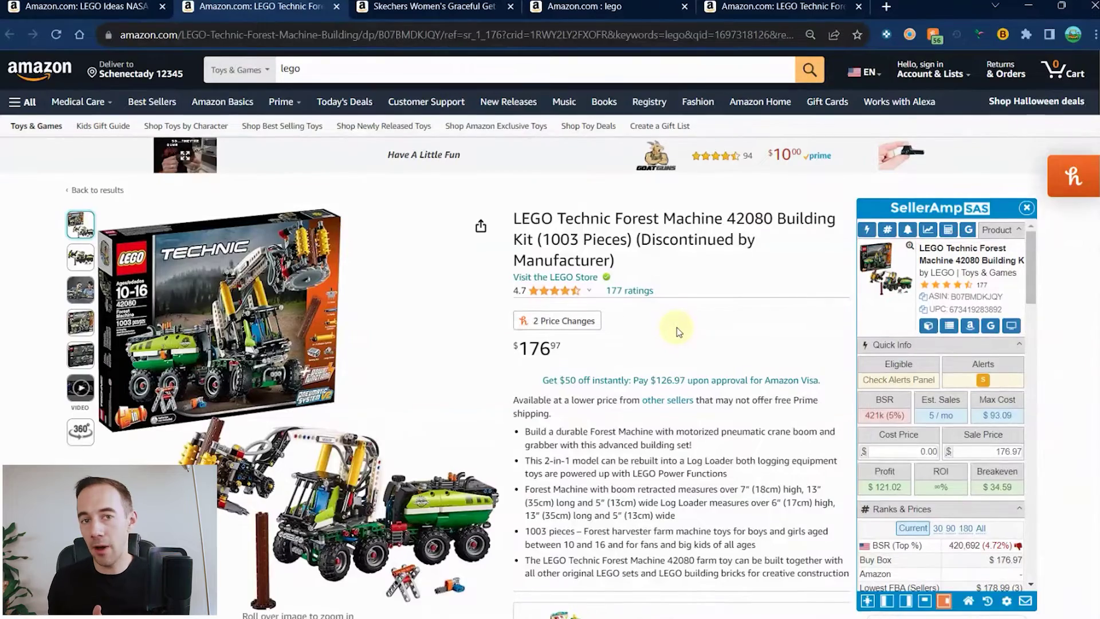
# - Show the LEGO Technic Forest Machine's Keepa price history for one month and examine its sales rank drops
pyautogui.scroll(-4, 677, 331)
pyautogui.scroll(-5, 676, 331)
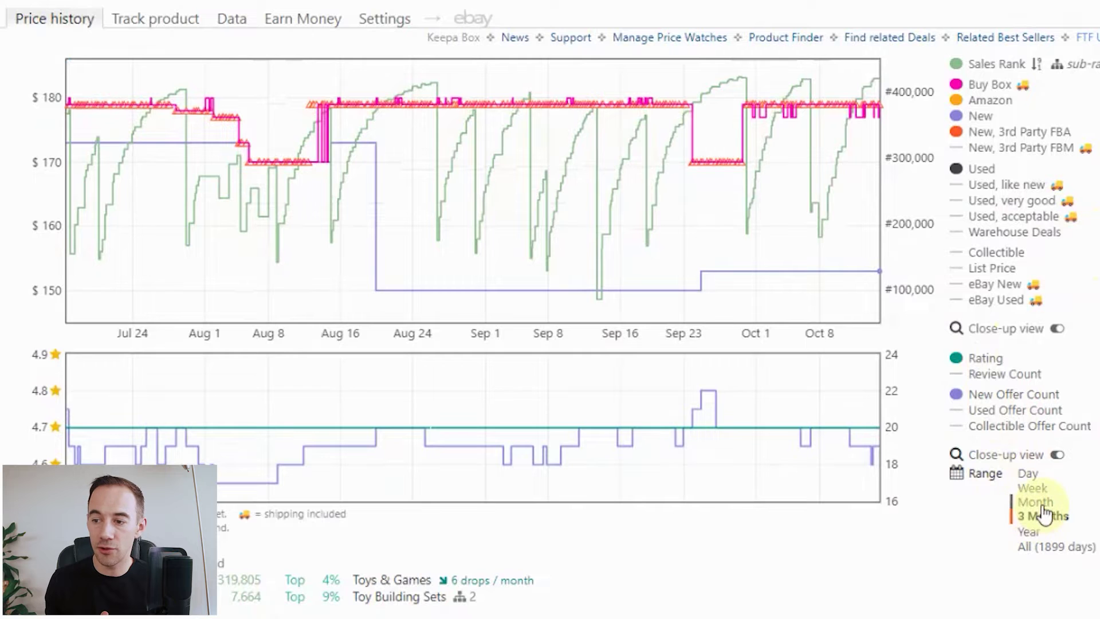
pyautogui.click(1042, 503)
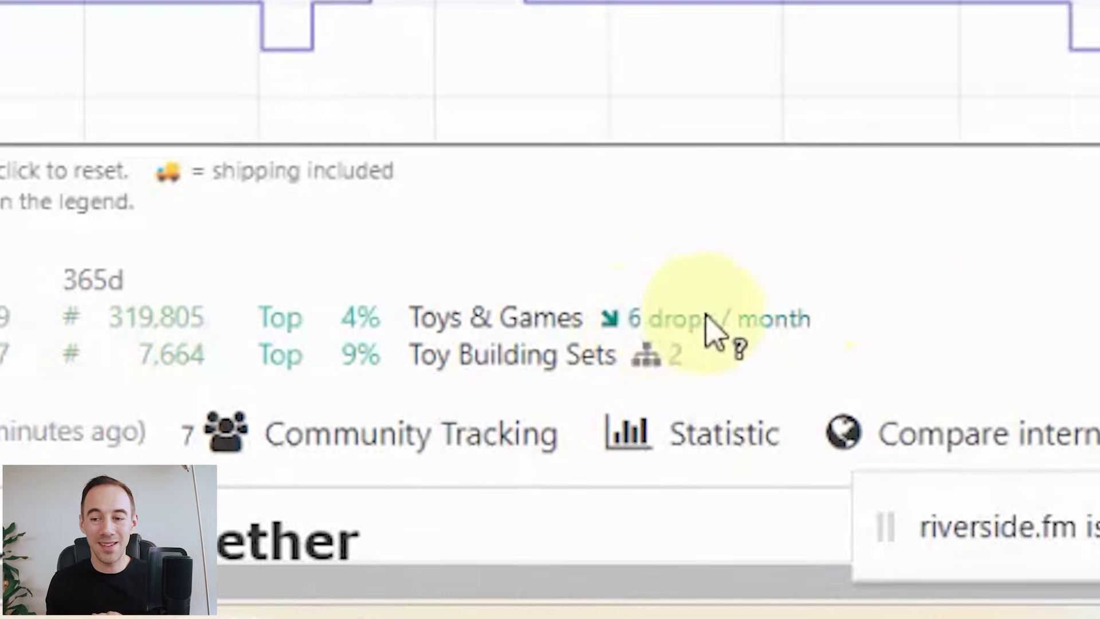
pyautogui.moveTo(745, 318)
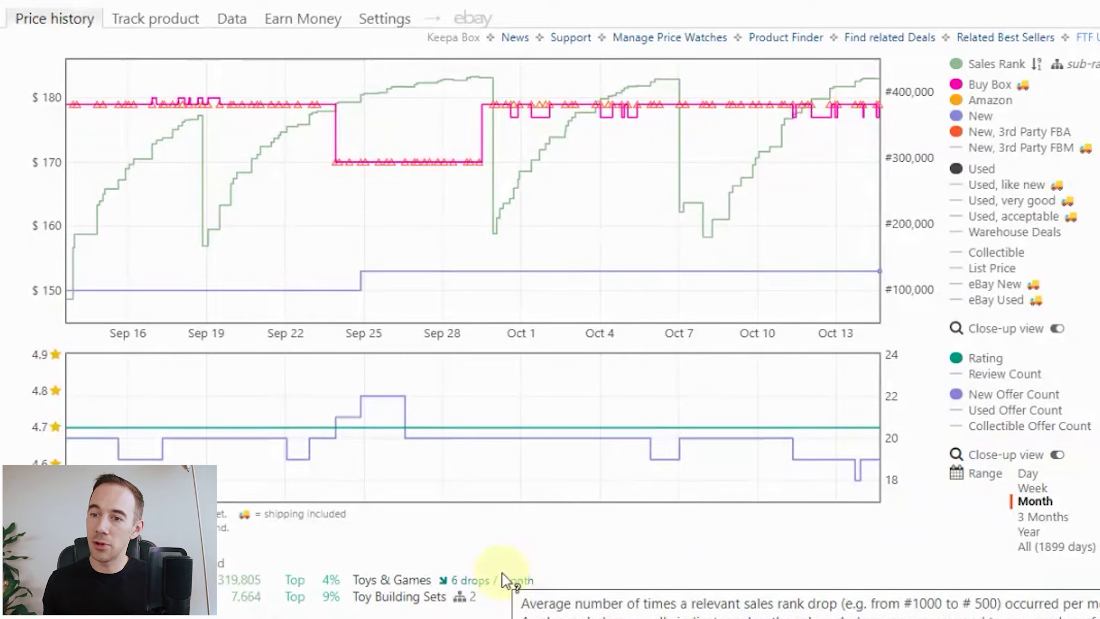
pyautogui.moveTo(255, 266)
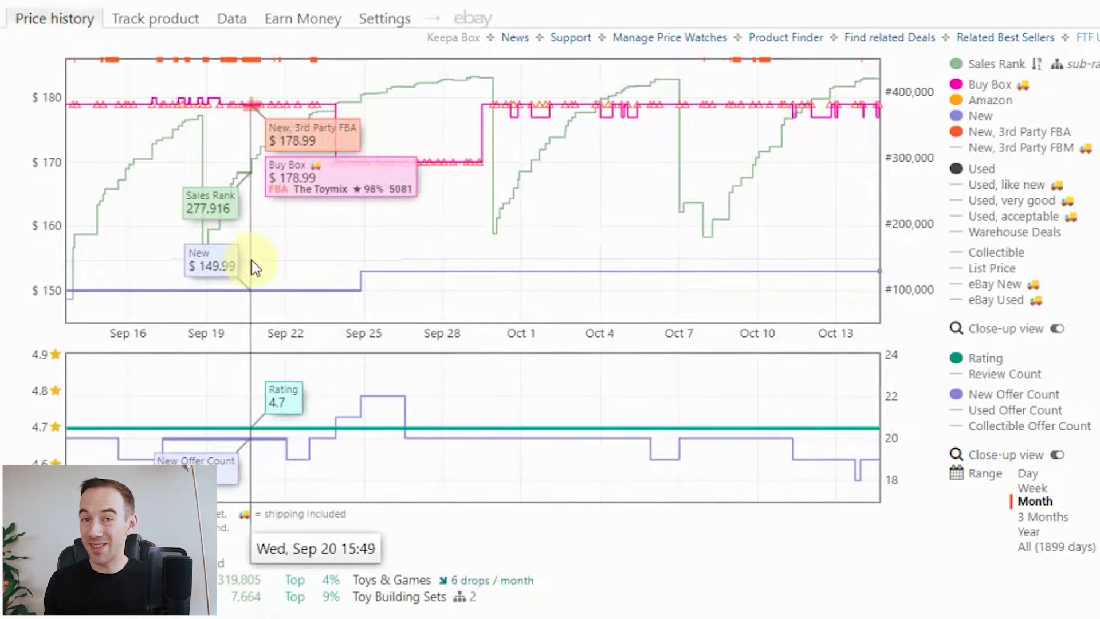
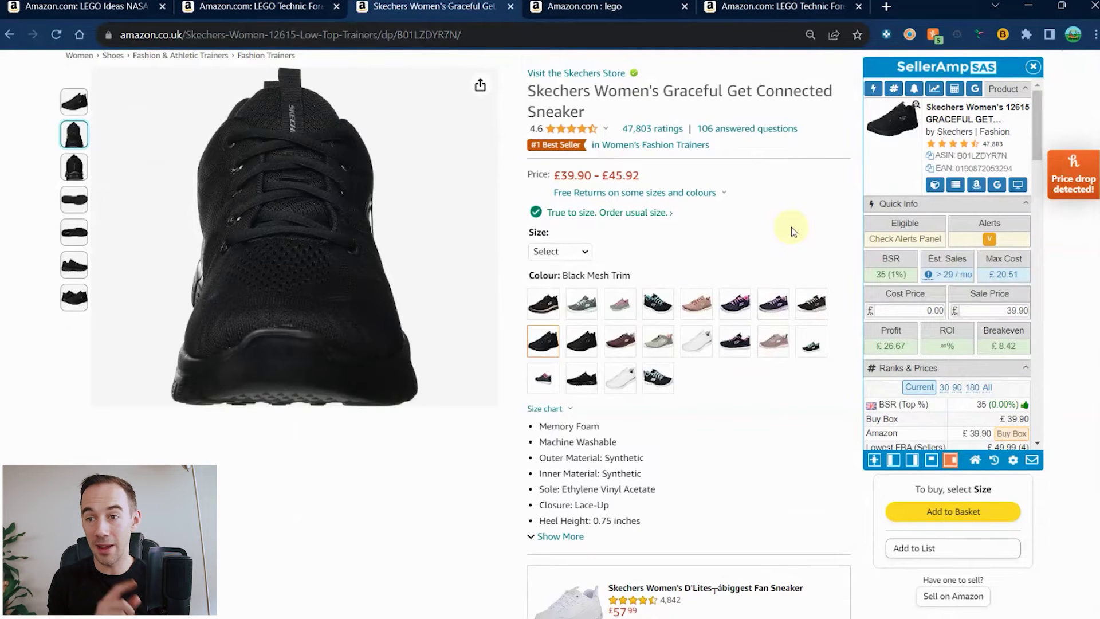
# - Choose size 5 UK for the black Skechers sneaker and open the Keepa overview of its variations
pyautogui.click(559, 251)
pyautogui.click(565, 392)
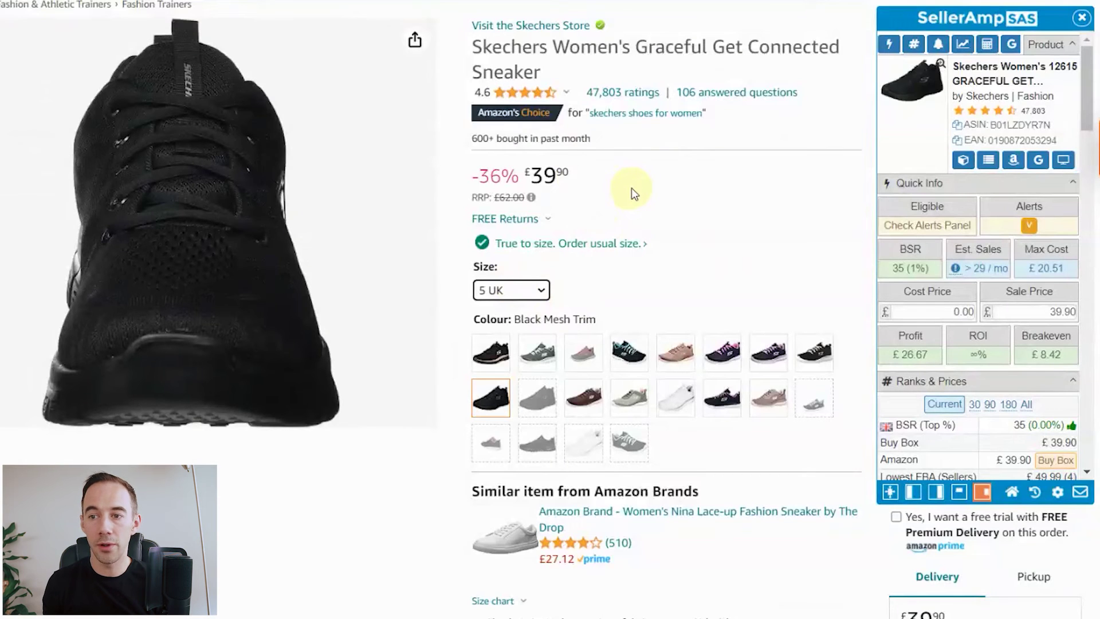
pyautogui.scroll(-10, 631, 188)
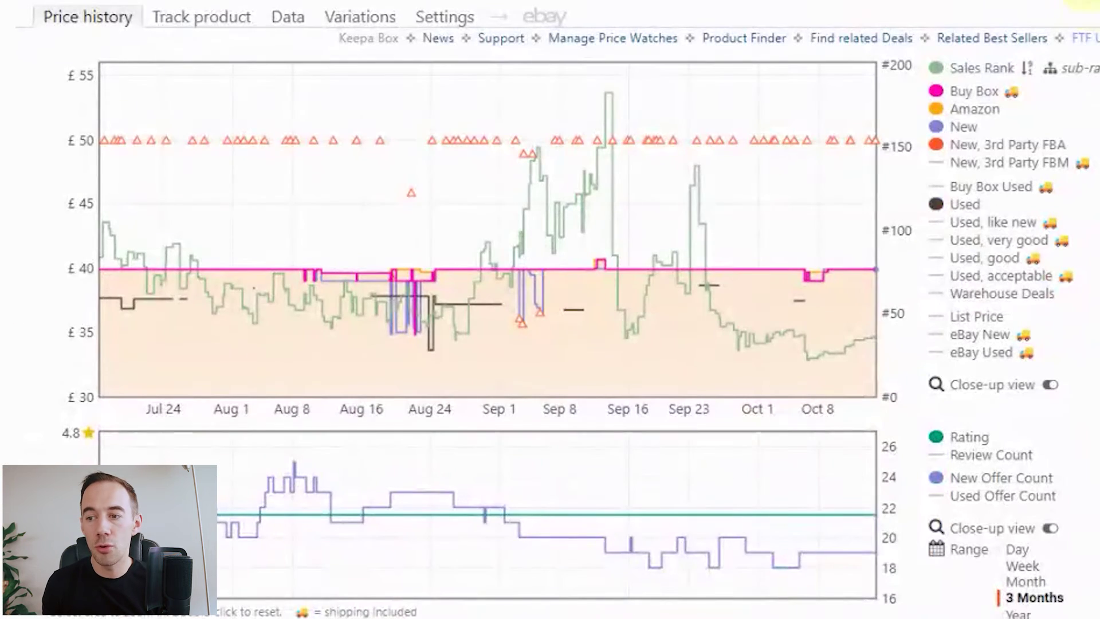
pyautogui.click(339, 15)
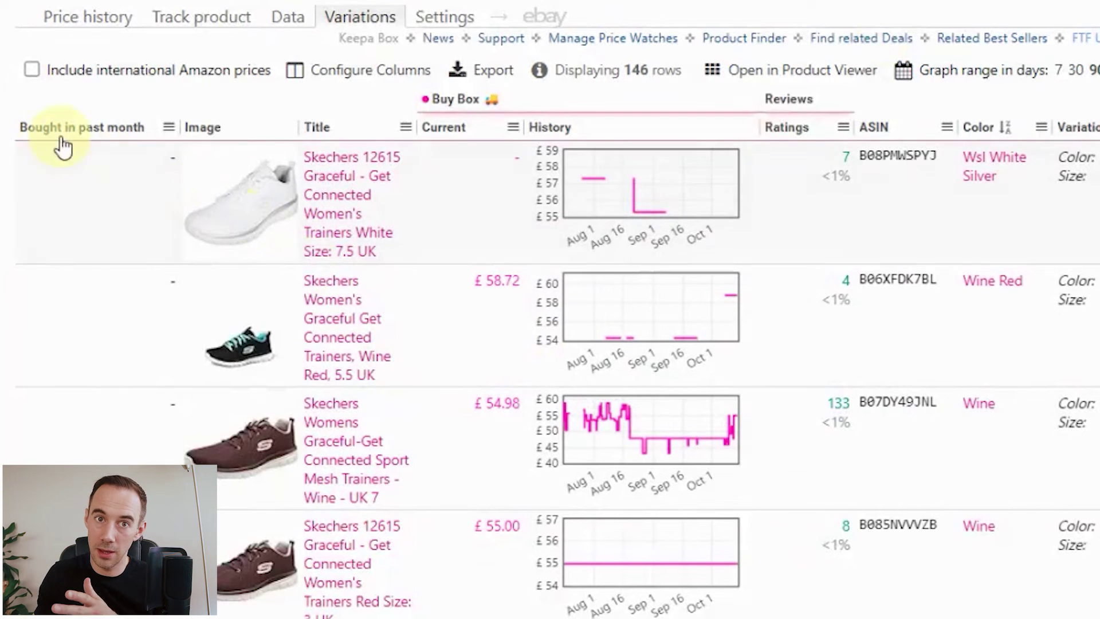
# - Review which columns are enabled for the variations table, including Bought in past month, and close the column configuration
pyautogui.scroll(1, 86, 150)
pyautogui.click(341, 100)
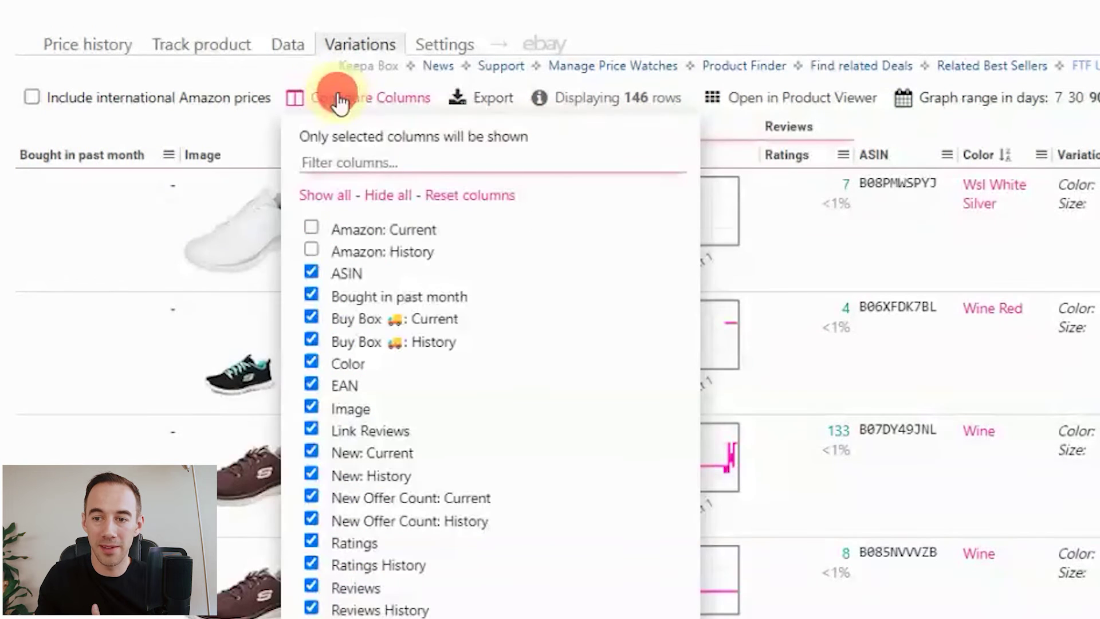
pyautogui.scroll(-2, 445, 368)
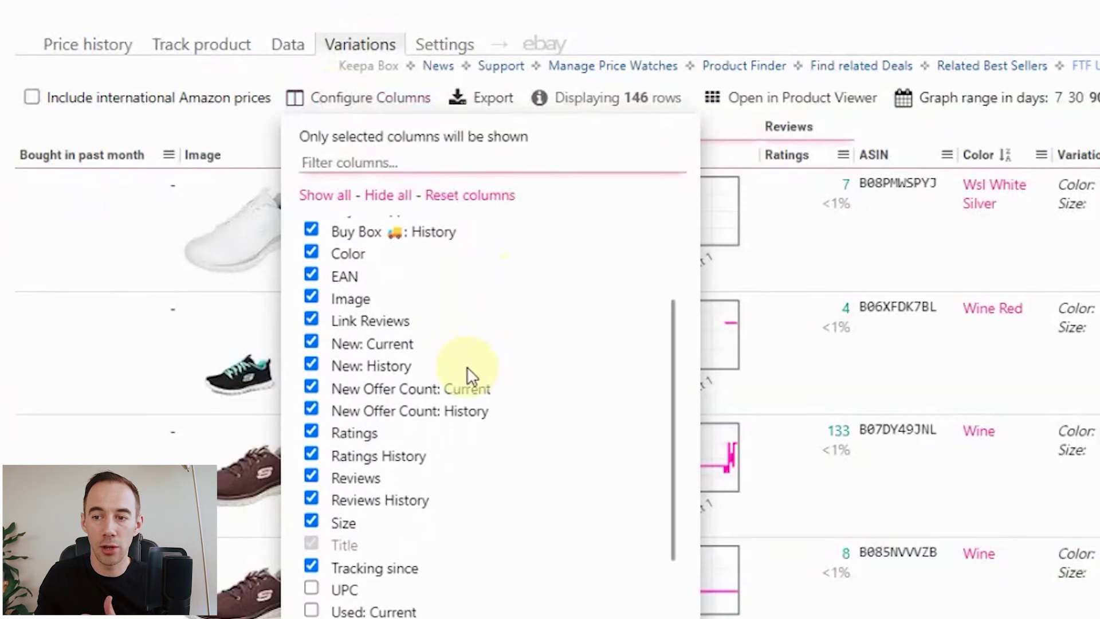
pyautogui.scroll(-1, 505, 423)
pyautogui.scroll(2, 453, 270)
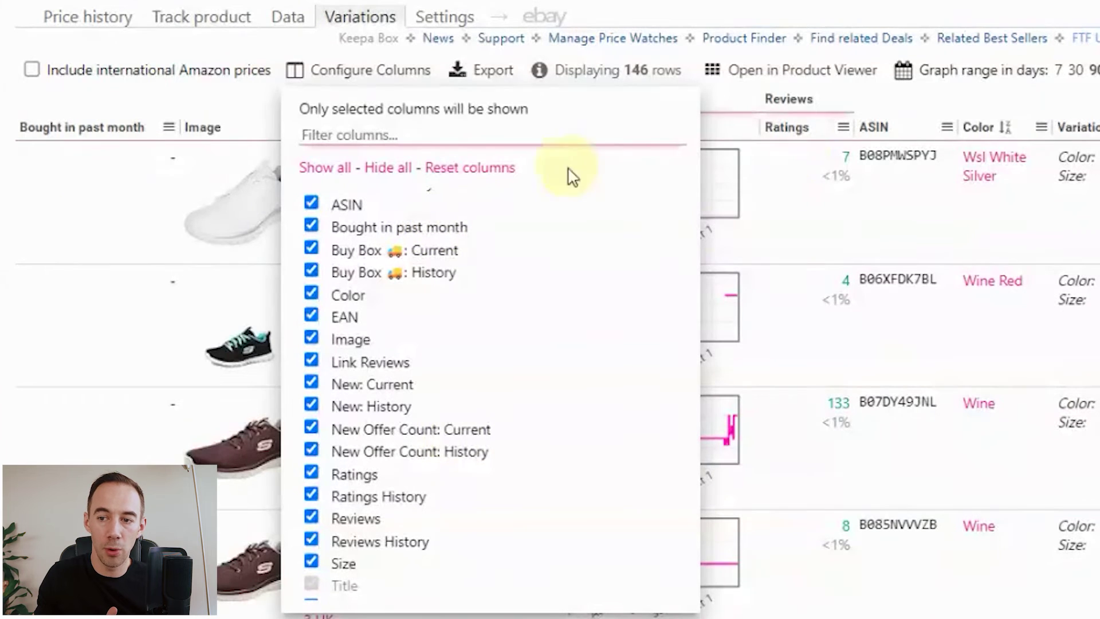
pyautogui.click(321, 68)
# - Compare the variations' bought-in-past-month figures and set the graph range to 180 days for the ratings and reviews histories
pyautogui.scroll(-5, 358, 364)
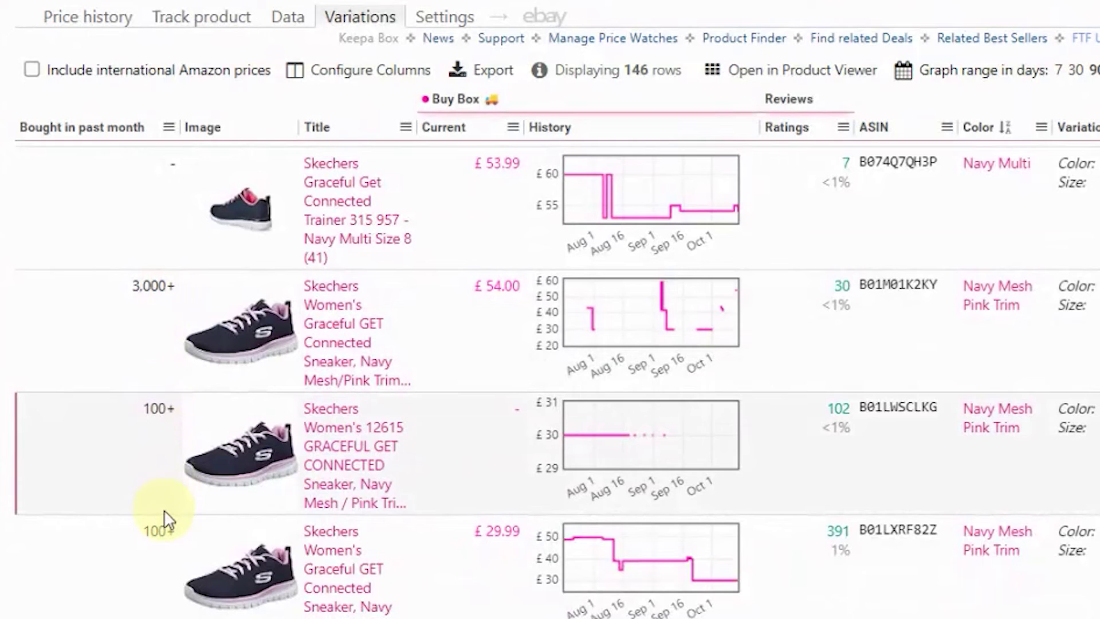
pyautogui.scroll(-10, 164, 510)
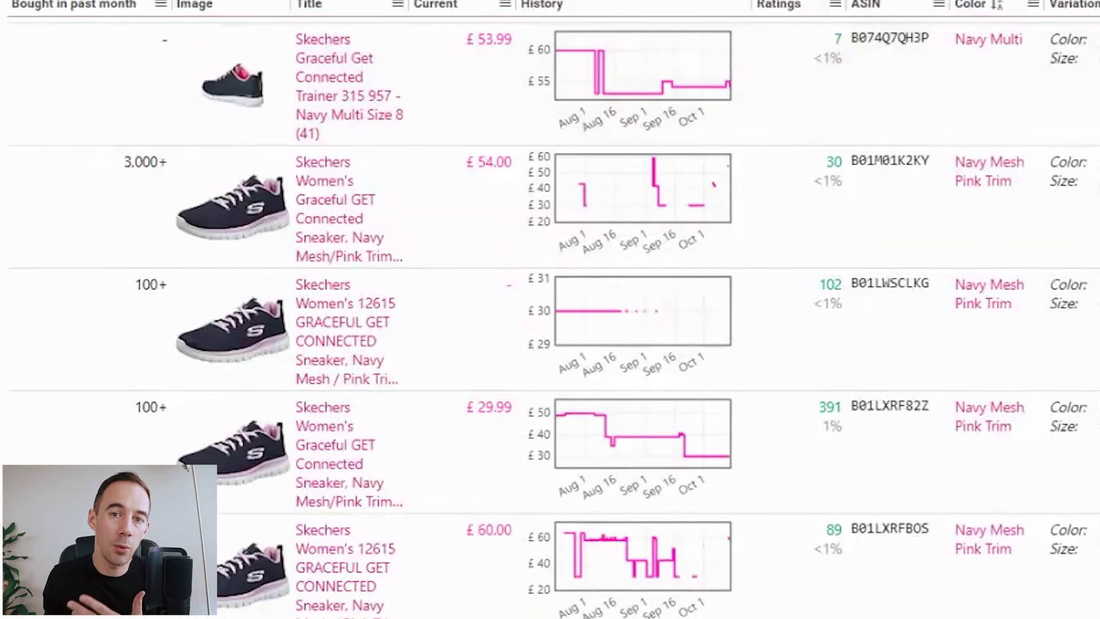
pyautogui.scroll(2, 550, 310)
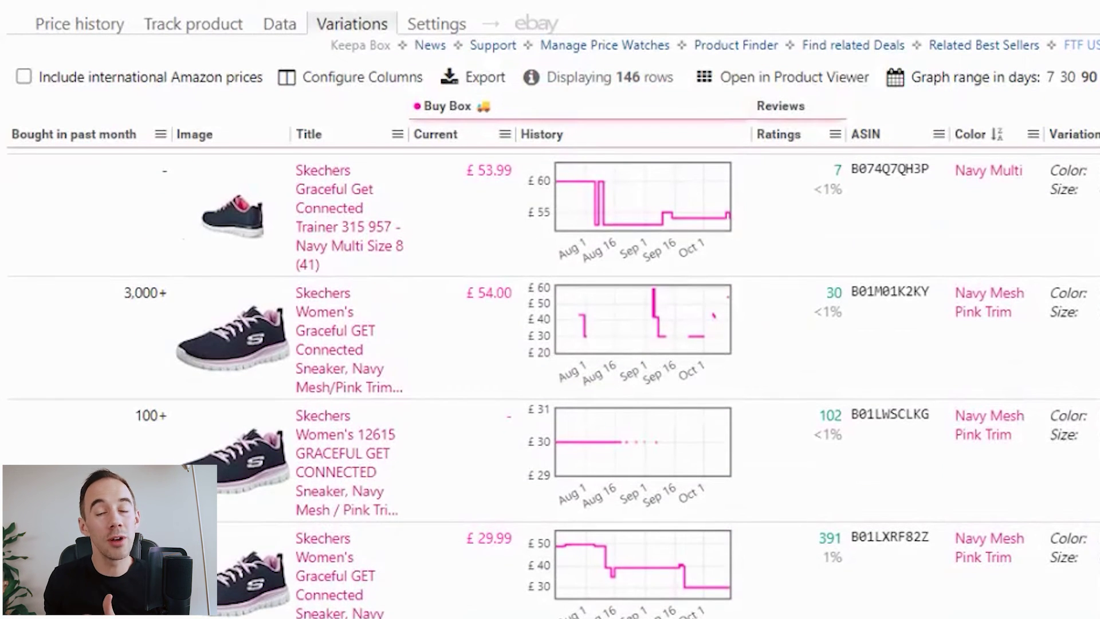
pyautogui.hscroll(10, 687, 150)
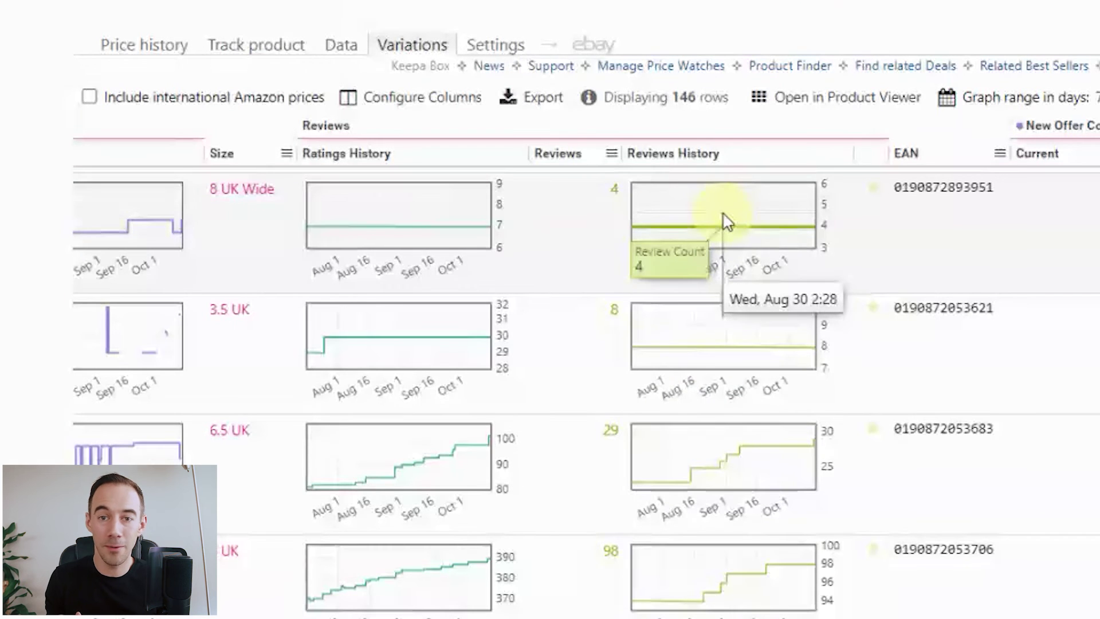
pyautogui.click(1007, 44)
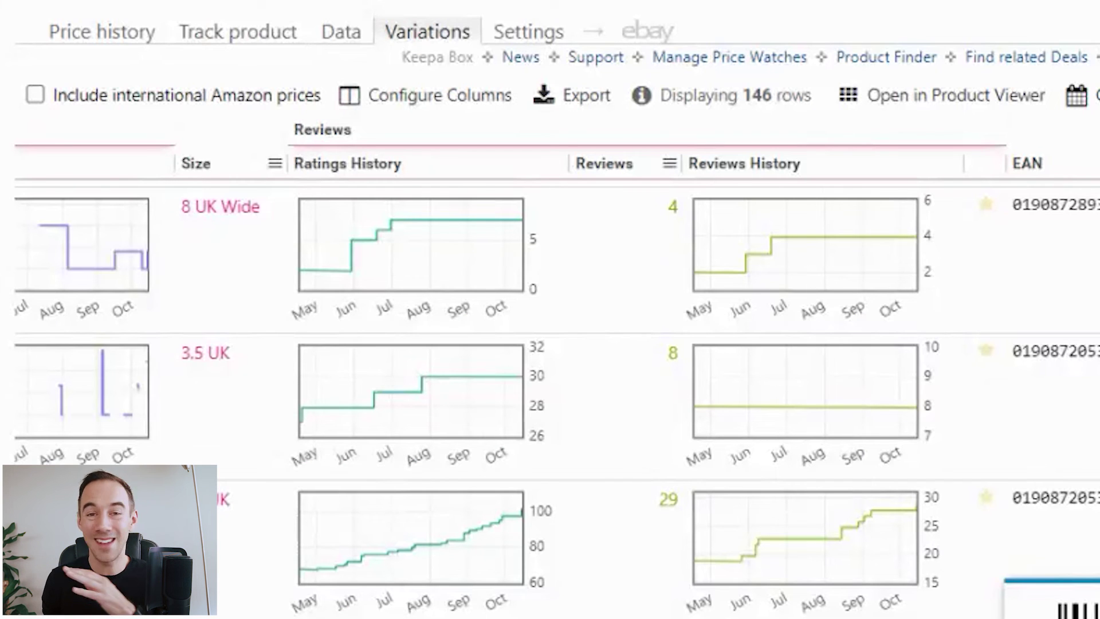
# - Show the Keepa offers data filtered to new Prime offers only, with historical offers included
pyautogui.click(350, 32)
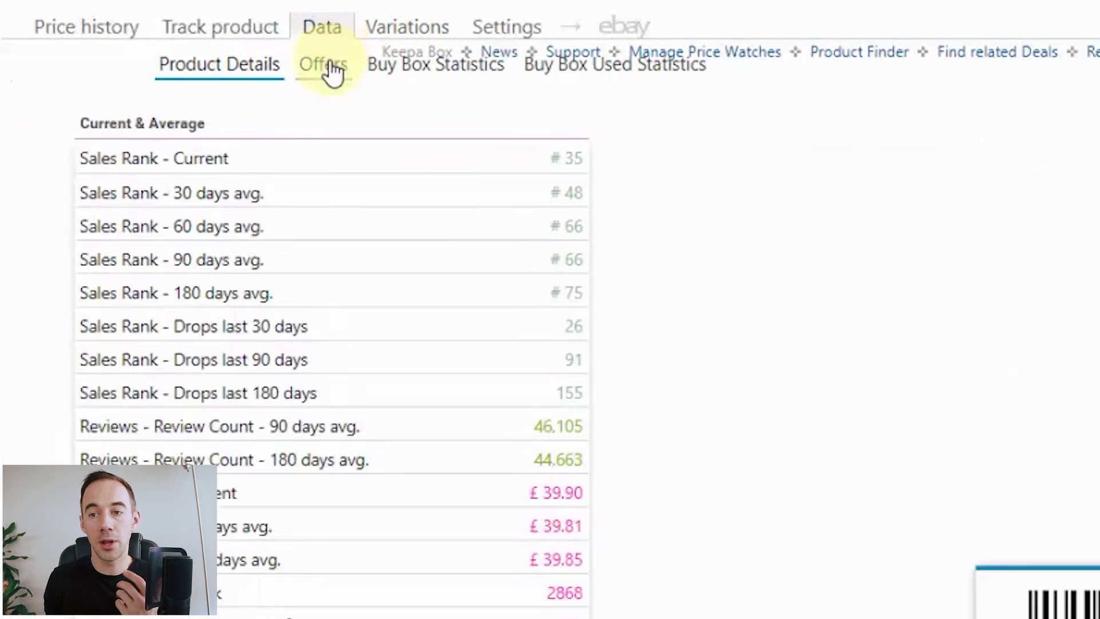
pyautogui.click(327, 66)
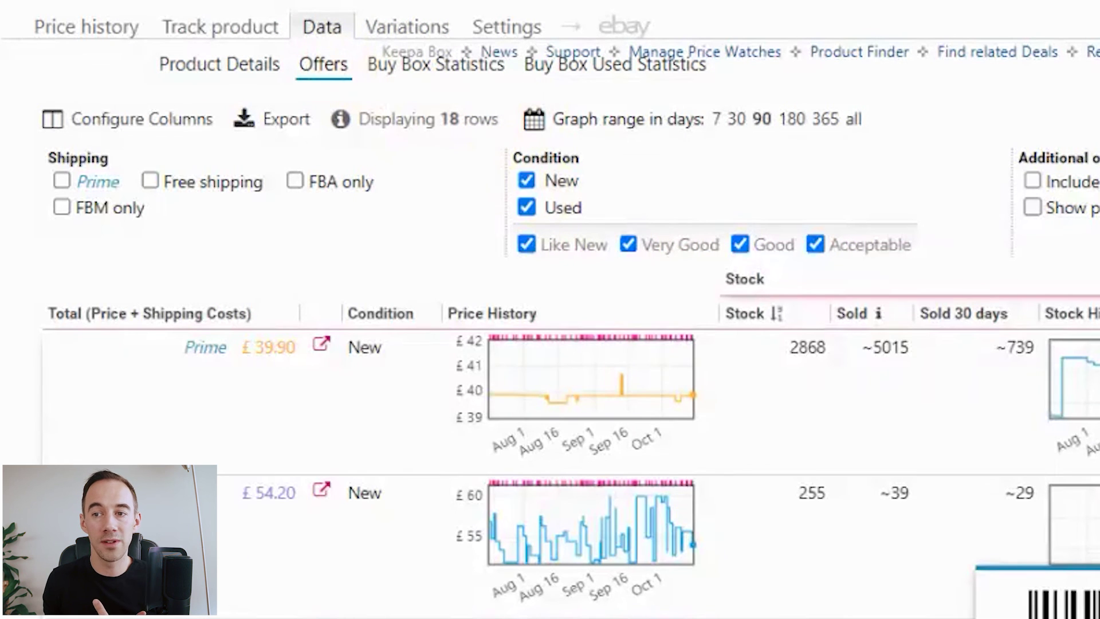
pyautogui.click(527, 207)
pyautogui.click(875, 179)
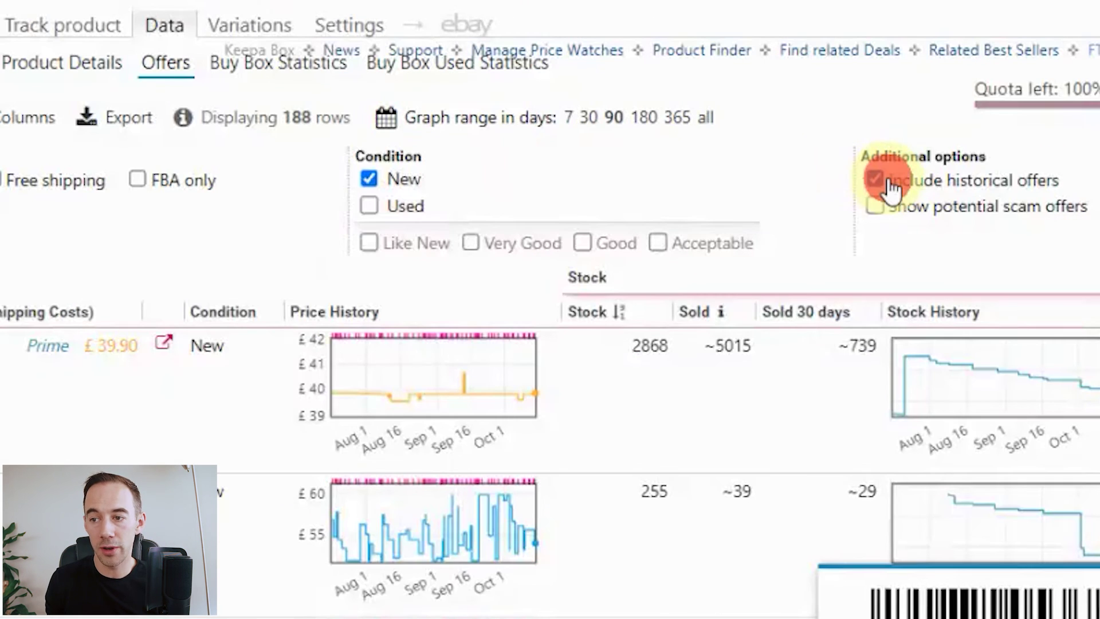
pyautogui.click(1, 179)
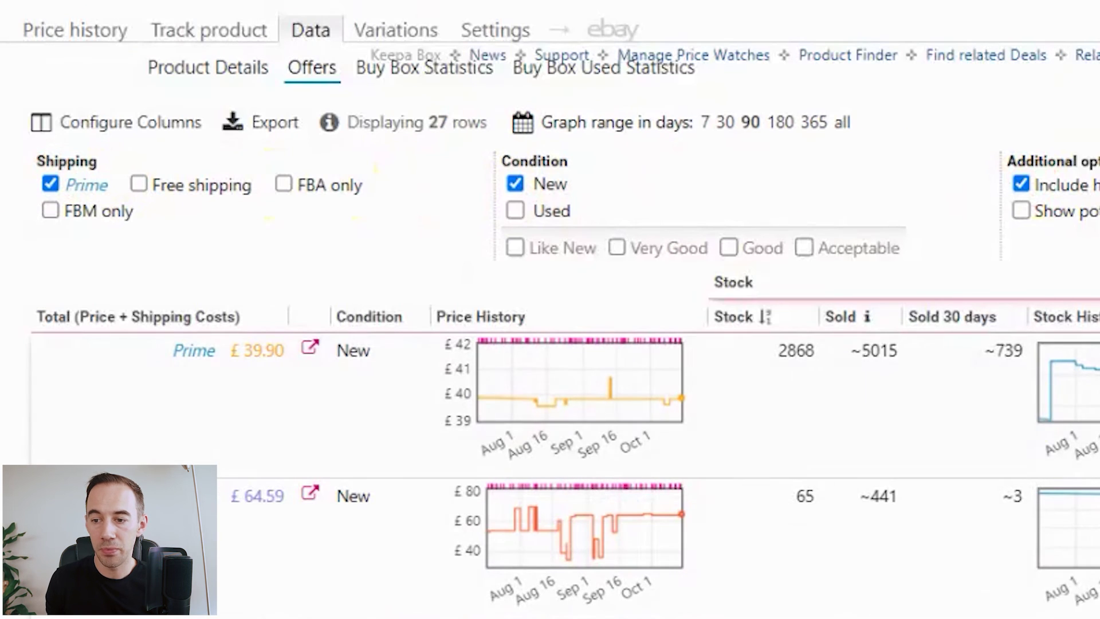
# - Examine each seller's stock history, total sold and 30-day sold figures in the filtered offers list
pyautogui.scroll(-3, 50, 184)
pyautogui.hscroll(10, 516, 344)
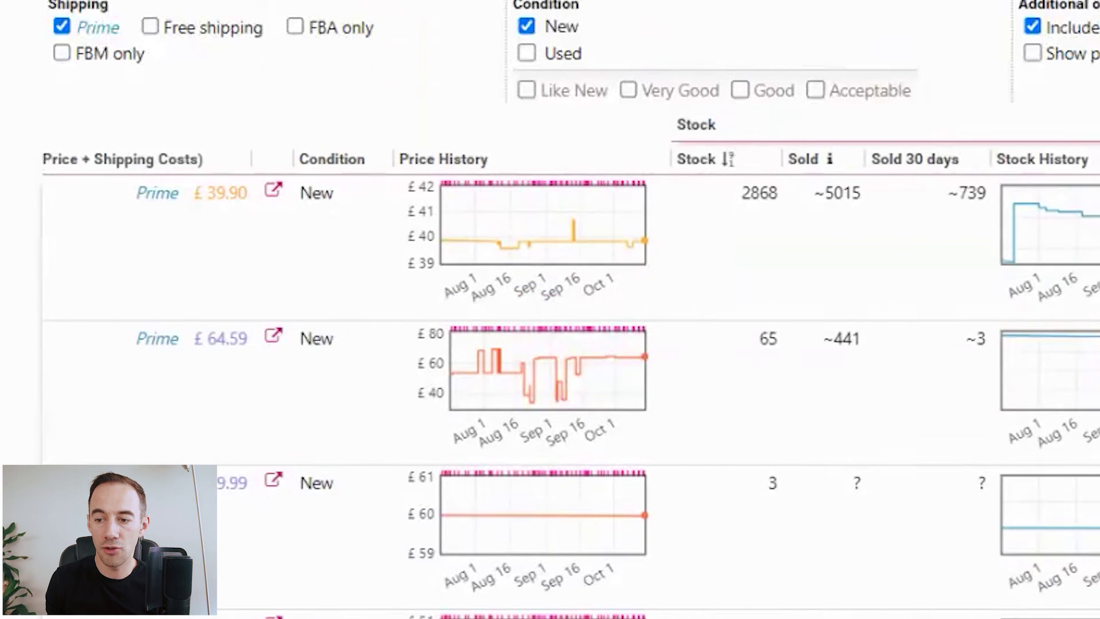
pyautogui.moveTo(528, 211)
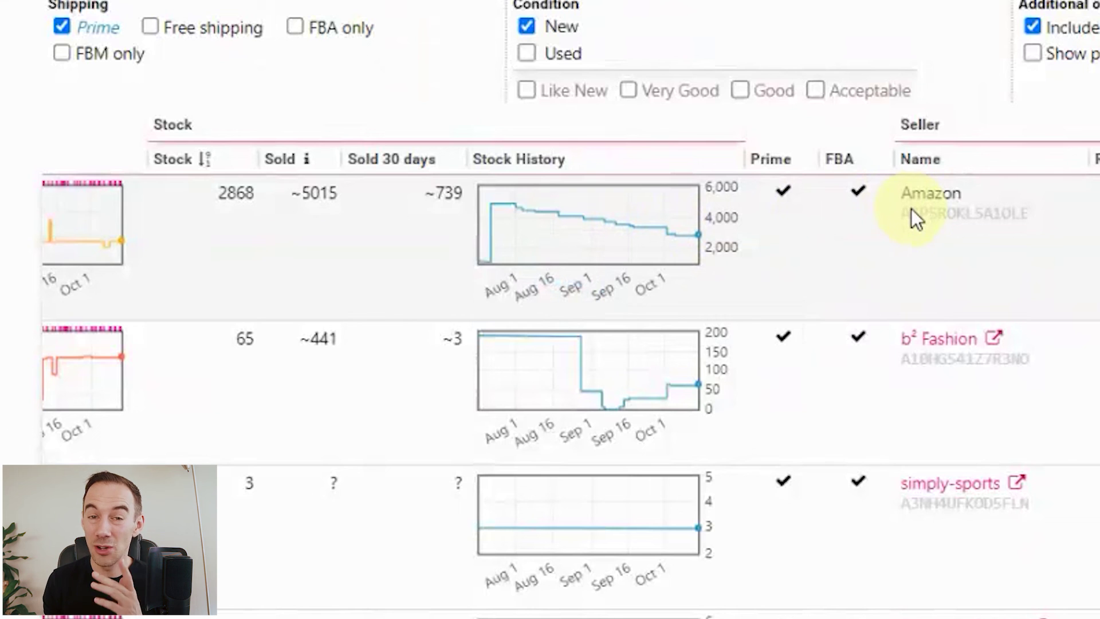
pyautogui.moveTo(484, 216)
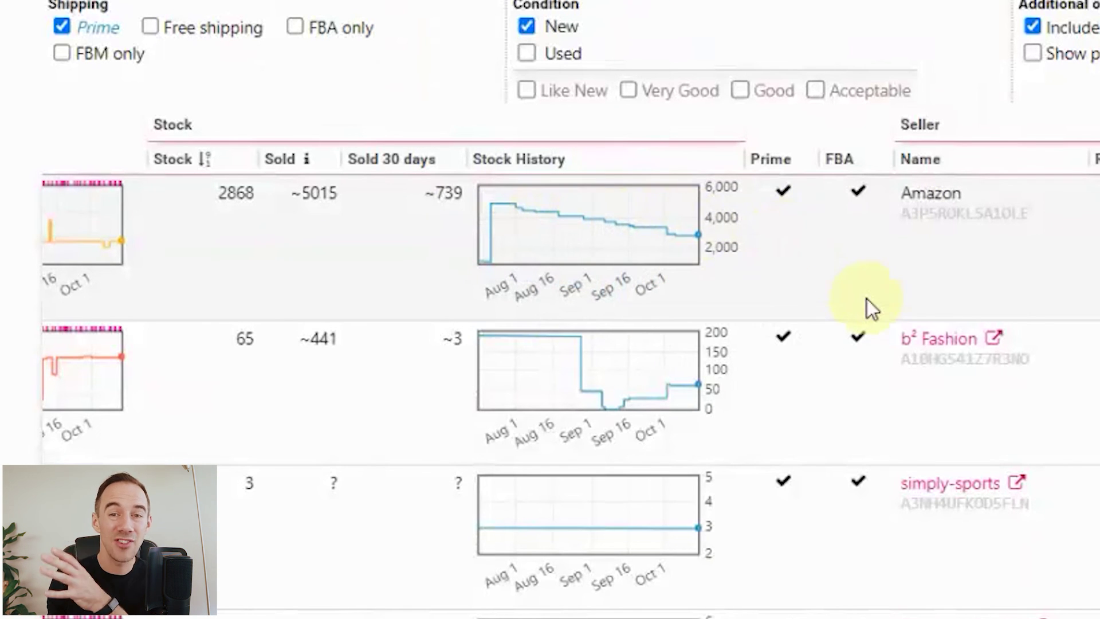
pyautogui.scroll(-5, 856, 345)
pyautogui.scroll(5, 854, 356)
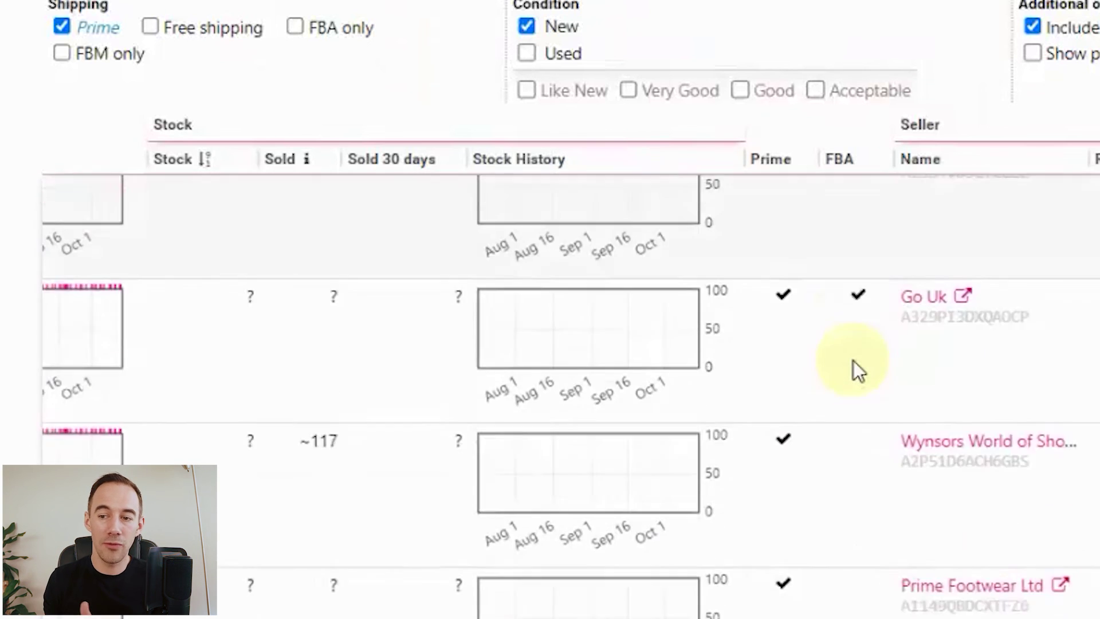